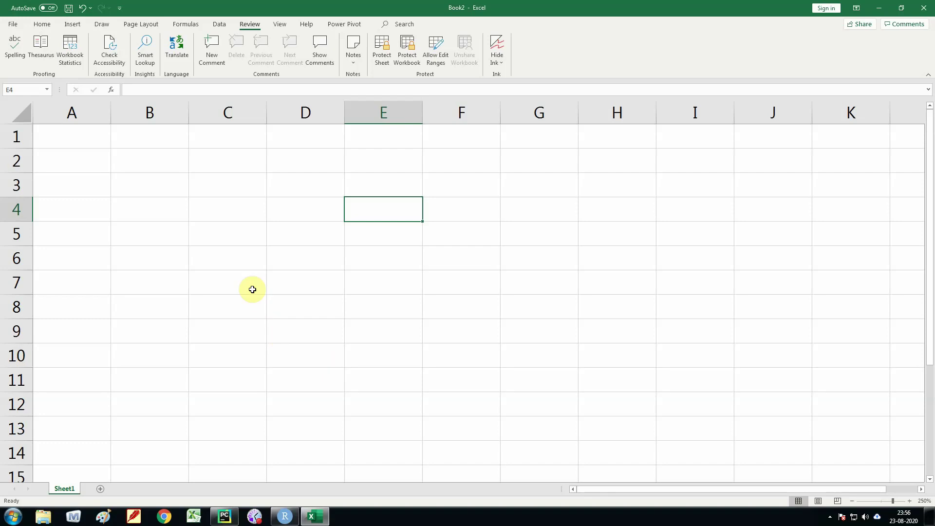
# - Inspect the actuaryApi function's code in the ActuaryApi.xlam module, highlighting the API address and the API key in the request URL
pyautogui.hotkey('alt', 'F11')
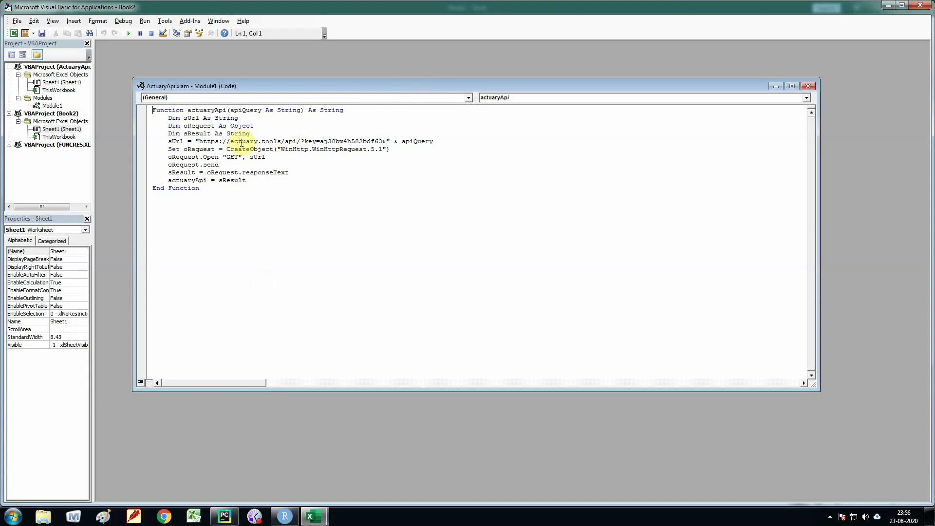
pyautogui.moveTo(229, 142); pyautogui.dragTo(282, 142)
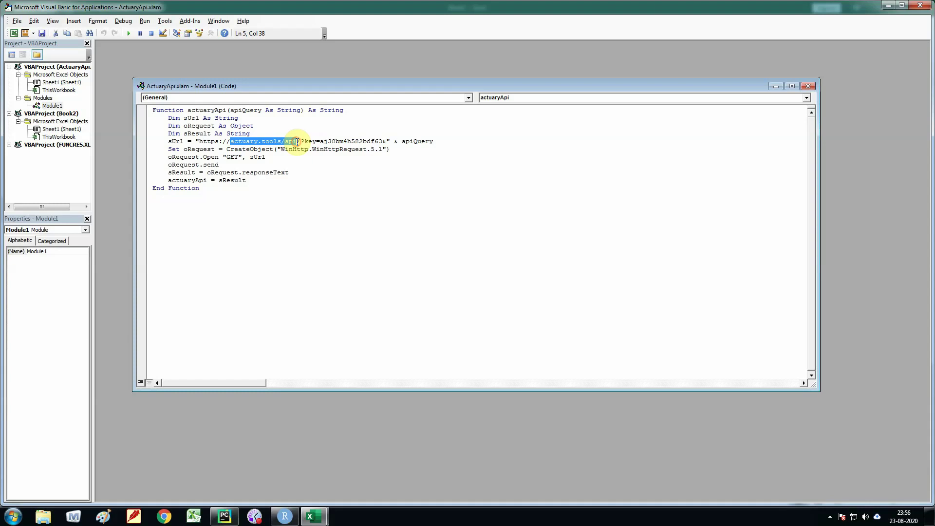
pyautogui.click(344, 141)
pyautogui.doubleClick(344, 140)
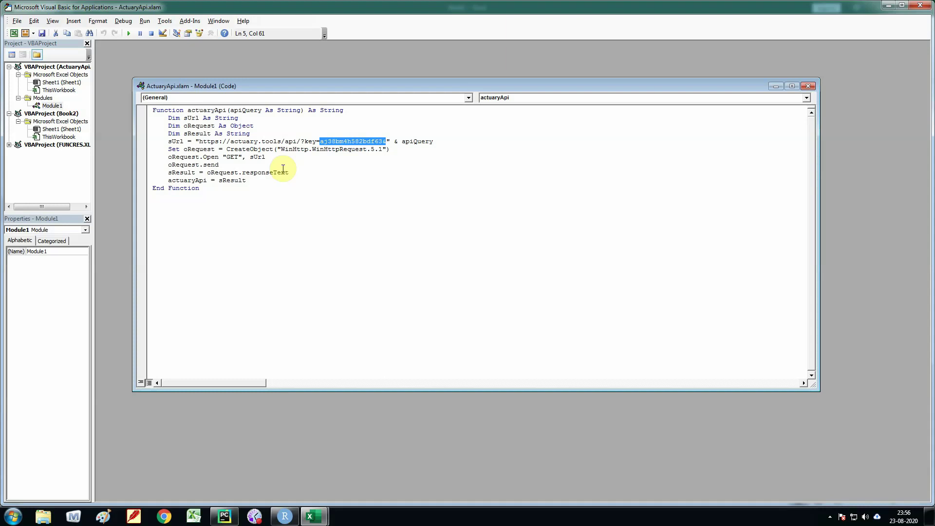
pyautogui.hotkey('alt', 'F11')
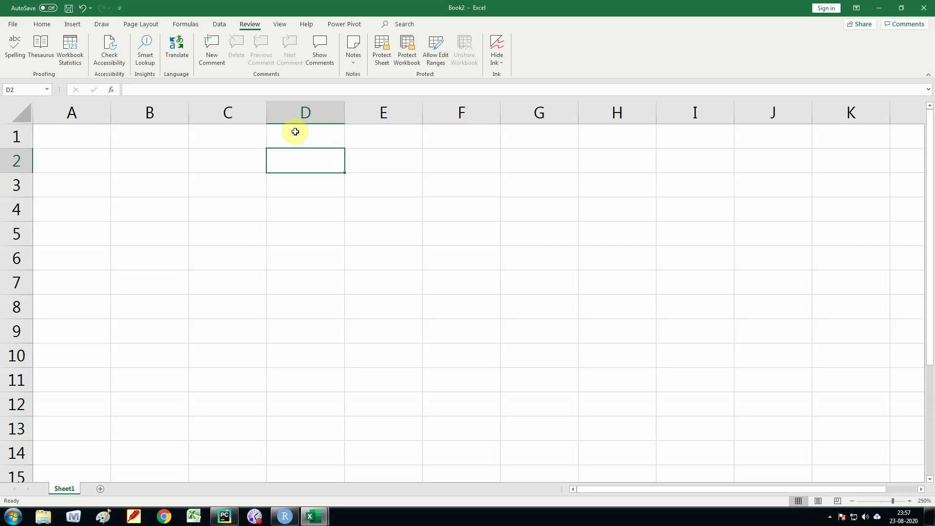
# - Check the Excel add-ins list for the active Actuaryapi add-in, leaving the options unchanged
pyautogui.click(13, 25)
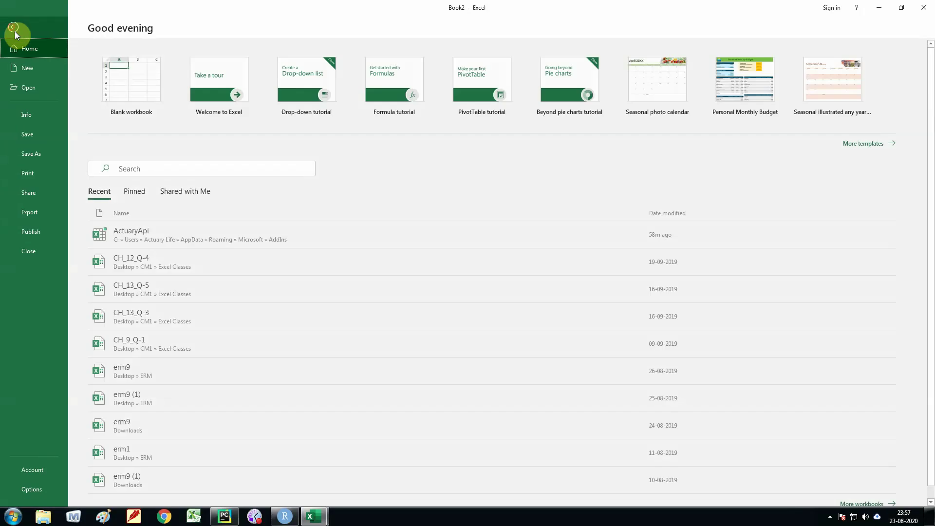
pyautogui.click(30, 488)
pyautogui.click(298, 244)
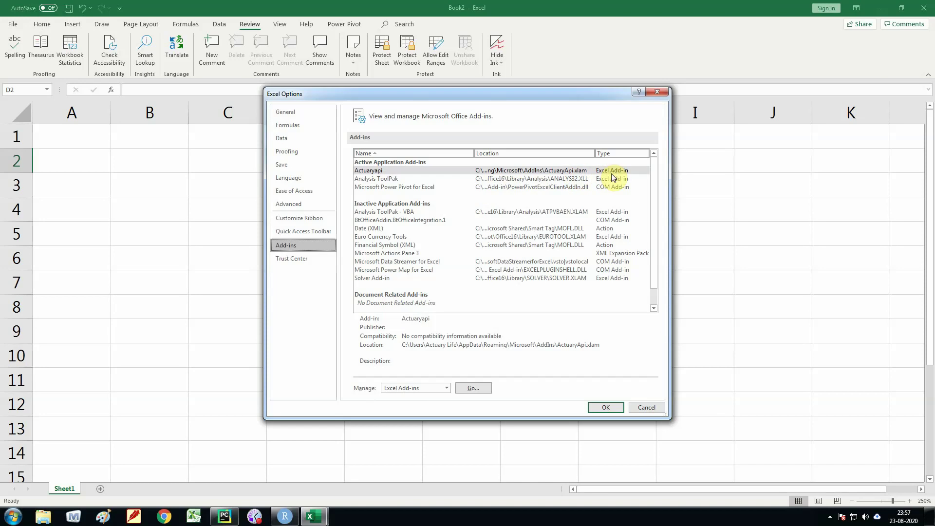
pyautogui.click(652, 409)
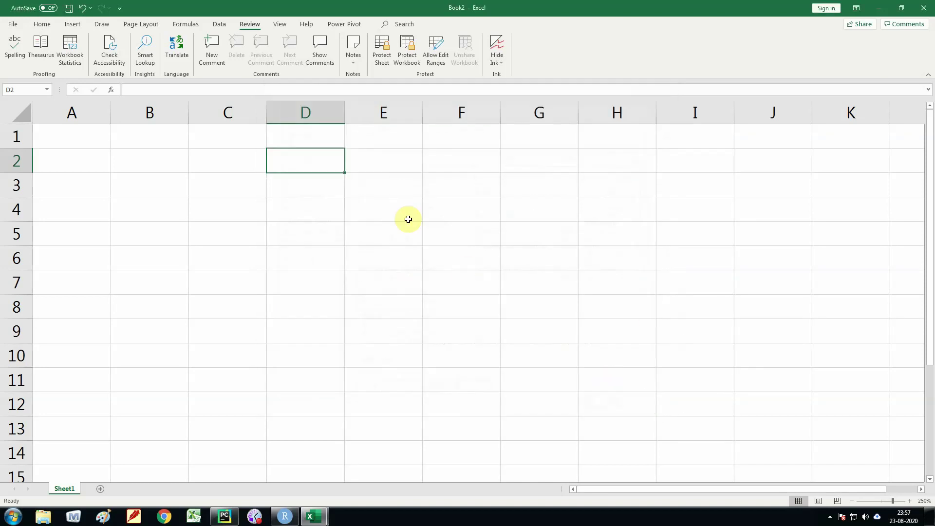
# - Enter the formula =actuaryApi("q=adx&rate=8.43&age=43") in cell D2
pyautogui.doubleClick(315, 163)
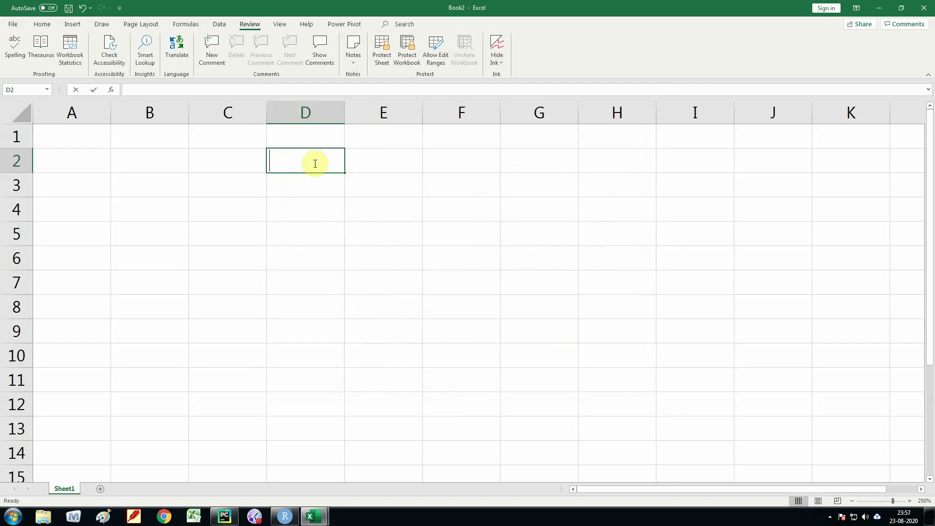
pyautogui.write('=actuary')
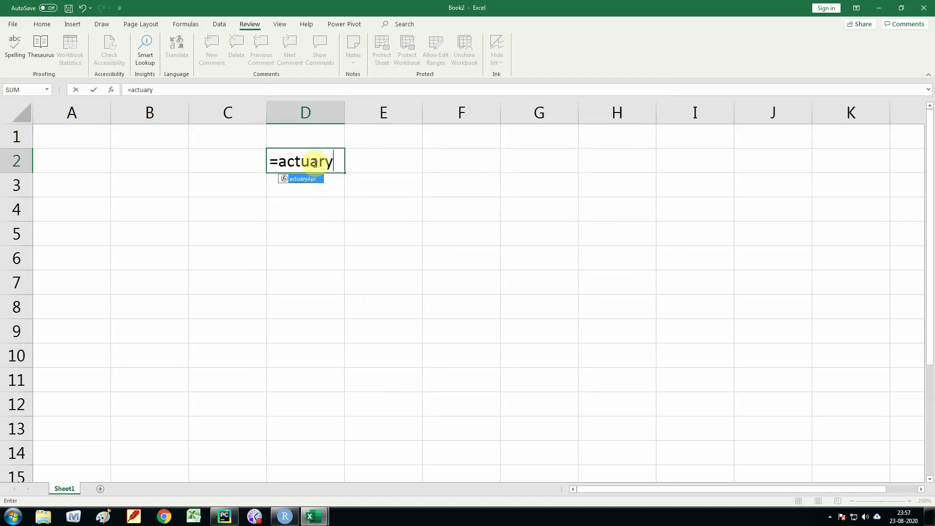
pyautogui.write('Api("')
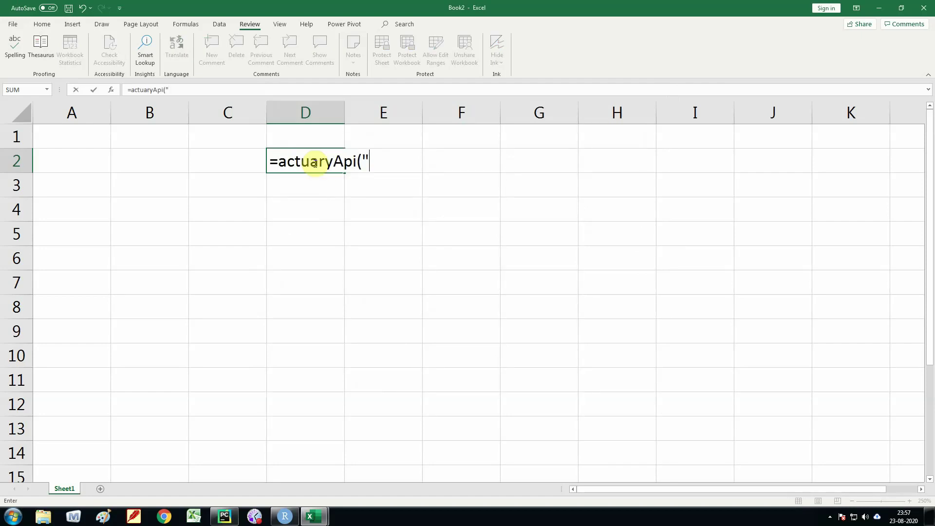
pyautogui.write('q=adx&')
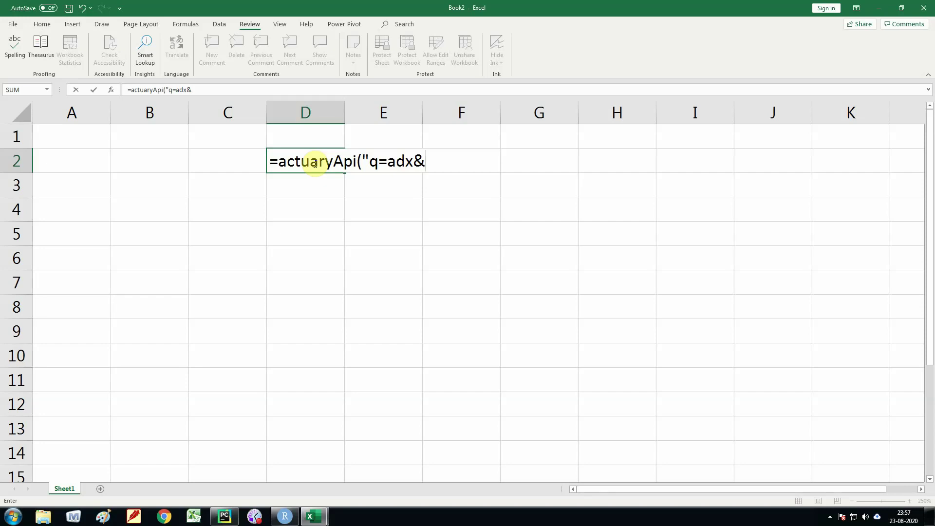
pyautogui.write('rate=8.43')
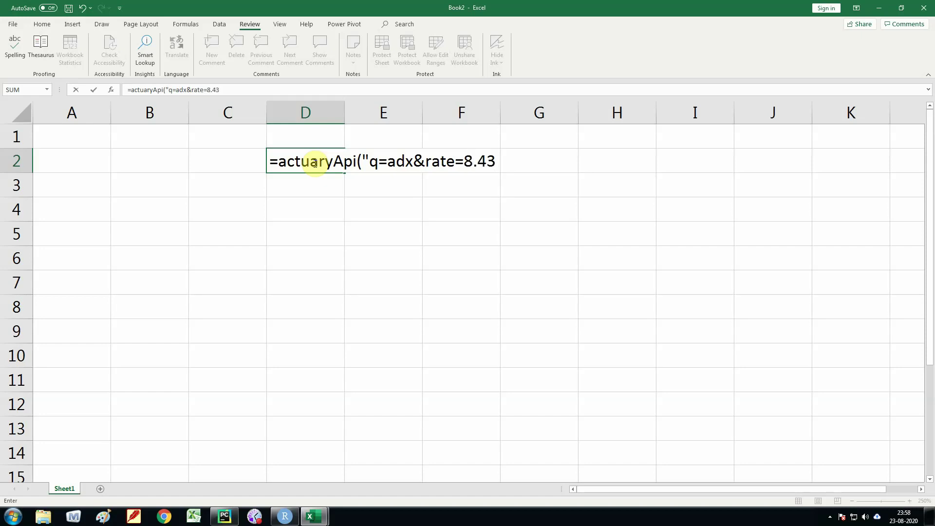
pyautogui.write('&age=43')
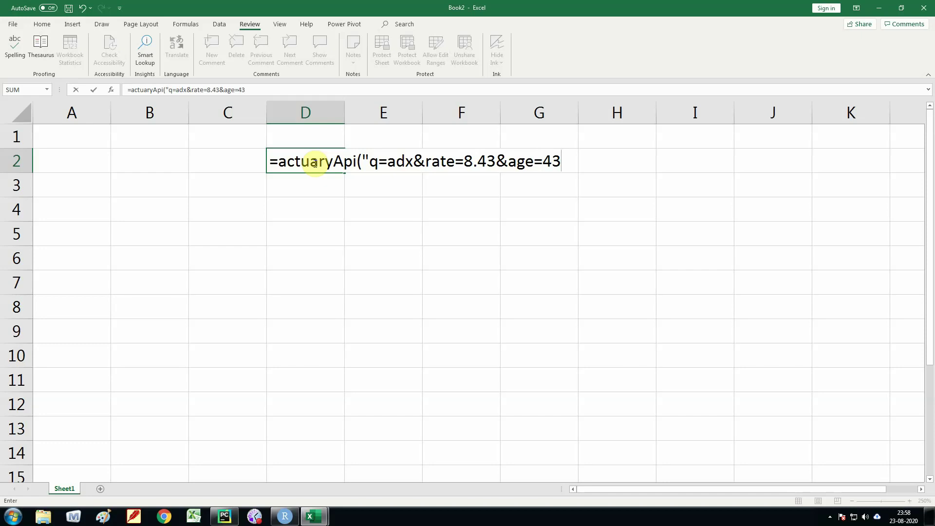
pyautogui.write('")')
pyautogui.press('Return')
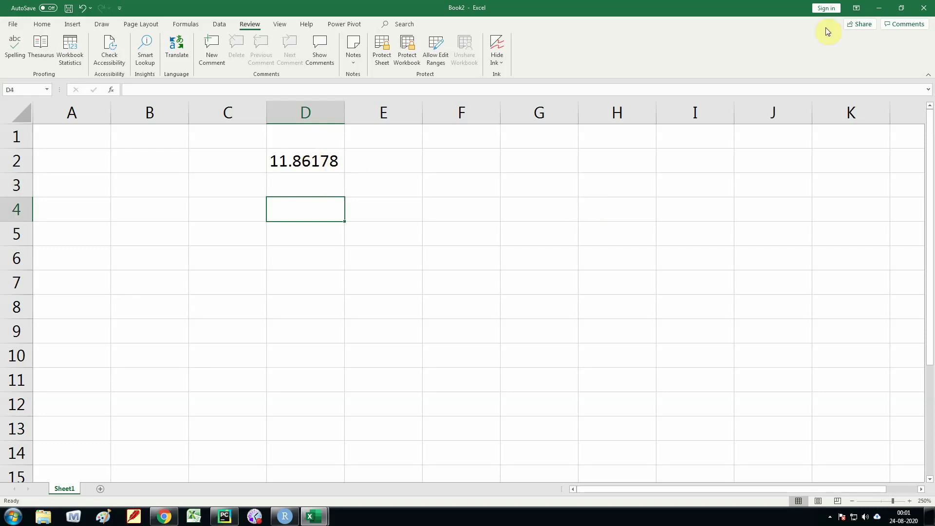
# - Enter the formula =actuaryApi("q=Iadx&rate=5.5&age=57") in cell D4
pyautogui.write('=ac')
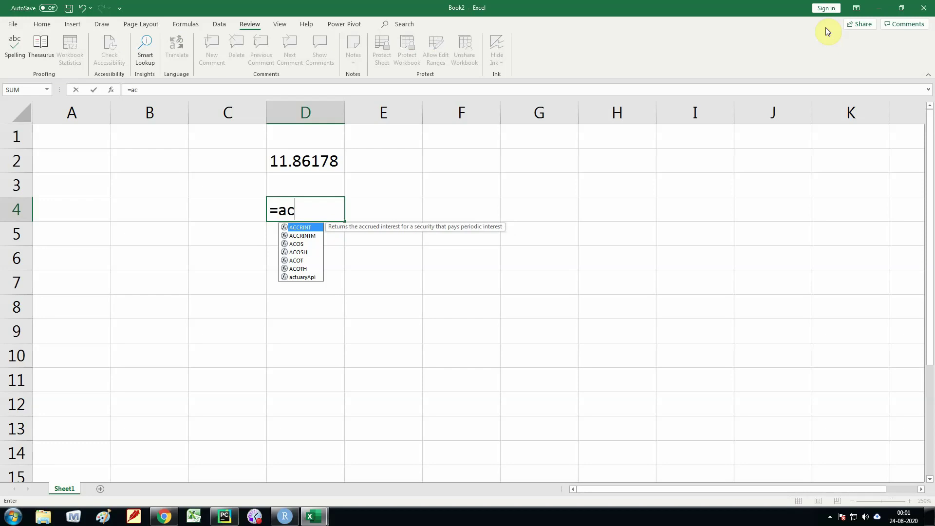
pyautogui.write('tuaryAp')
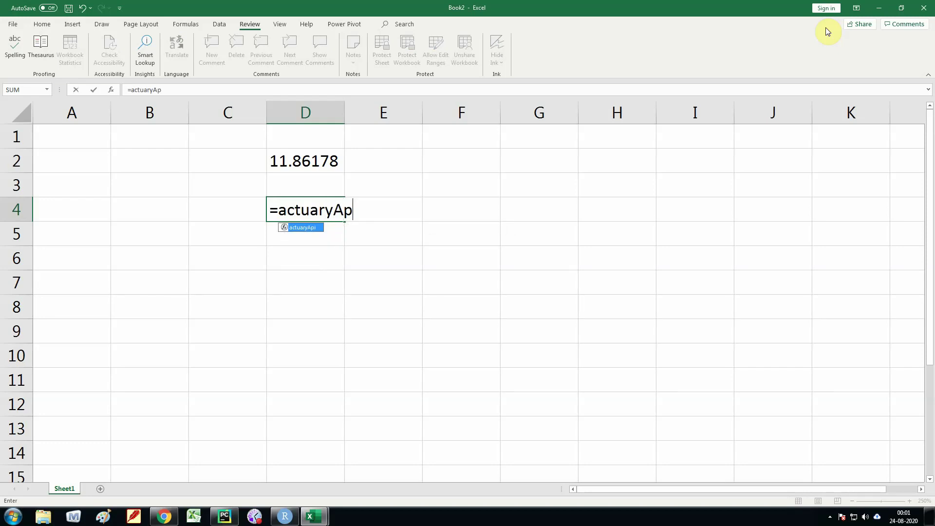
pyautogui.write('i(')
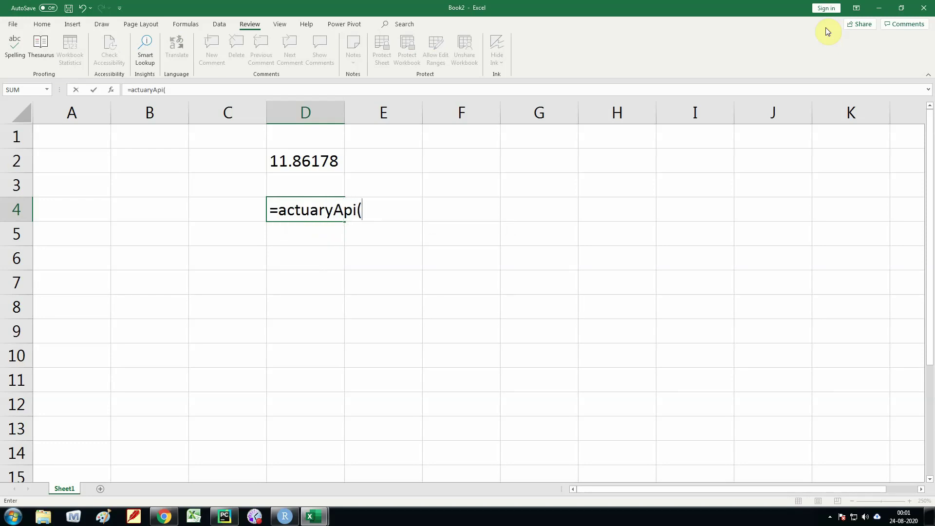
pyautogui.write('"q=Iadx')
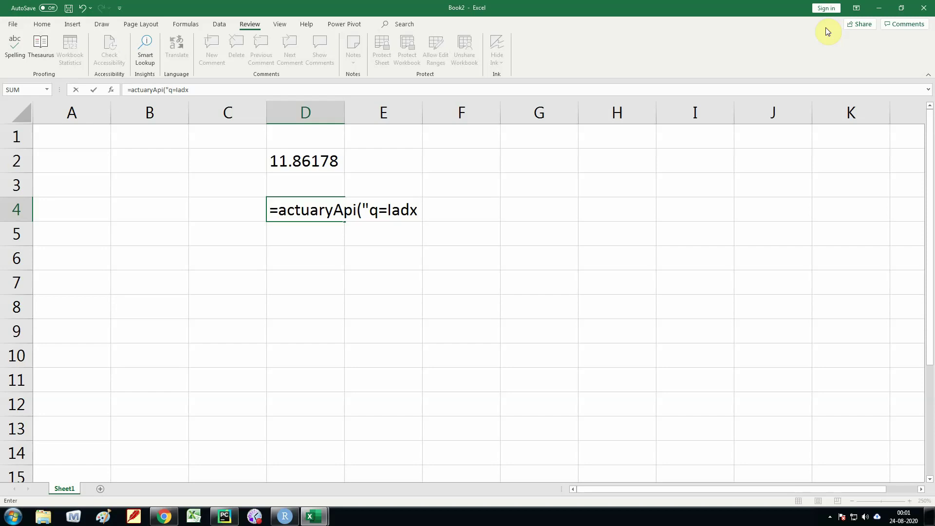
pyautogui.write('&rate=5.5')
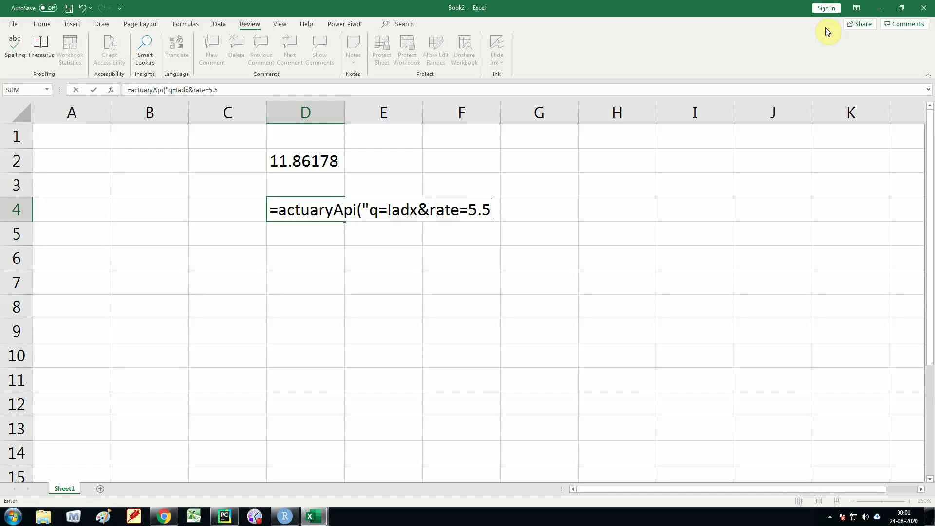
pyautogui.write('&age=5')
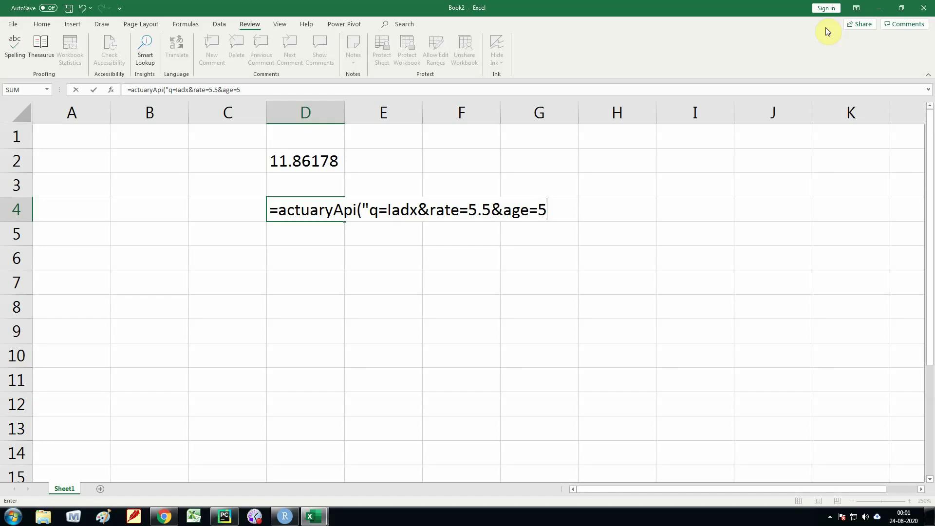
pyautogui.write('7")')
pyautogui.press('Return')
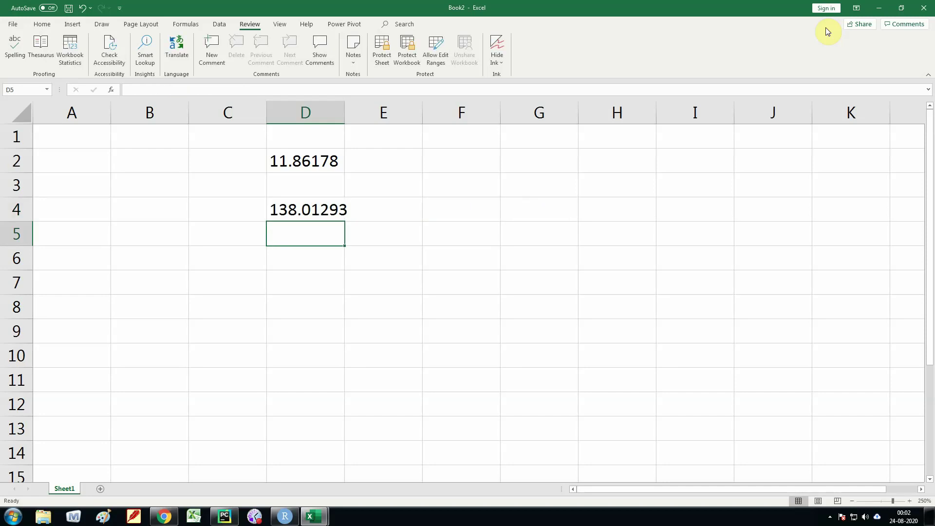
# - Extend the query string in D4's formula with the decimal places parameter &dp=9
pyautogui.press('Up')
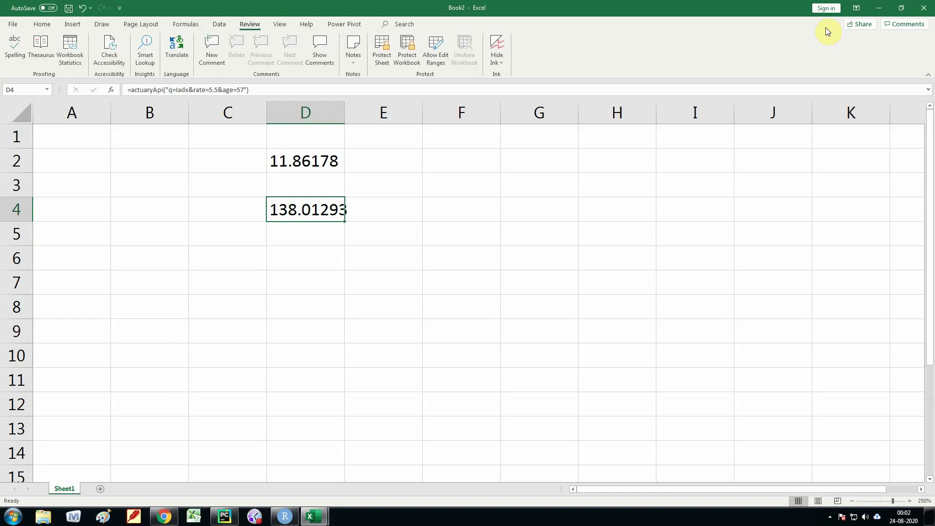
pyautogui.press('F2')
pyautogui.press('Left')
pyautogui.press('Left')
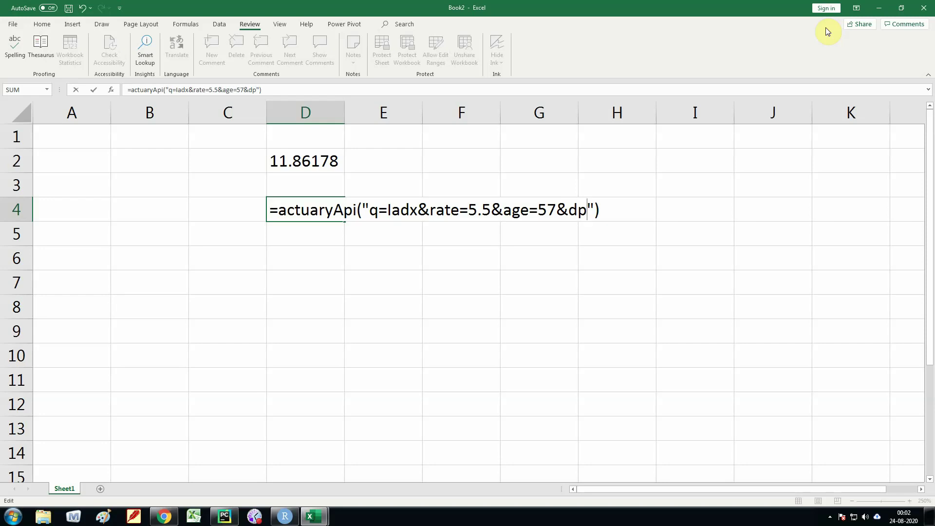
pyautogui.write('=9')
pyautogui.press('Return')
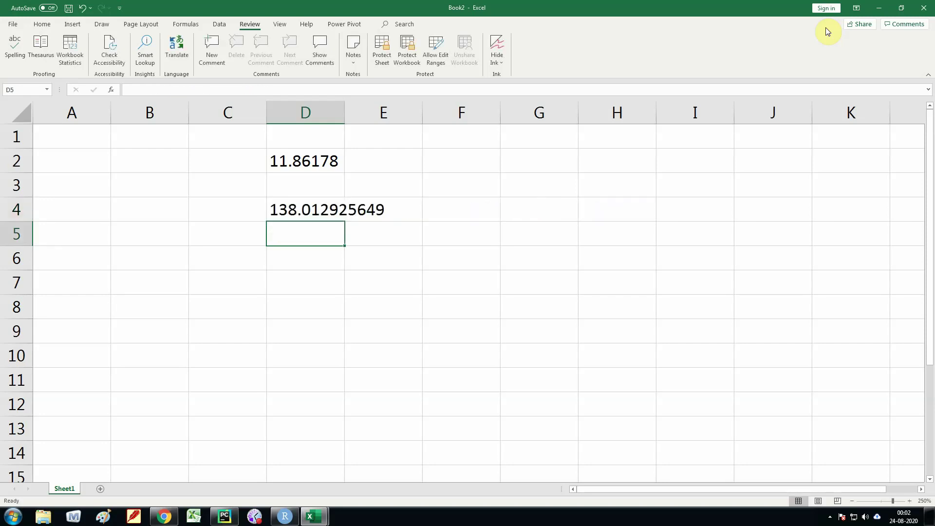
# - Enter the formula =actuaryApi("q=Rx&rate=3.6&age=45") in cell D6
pyautogui.press('Up')
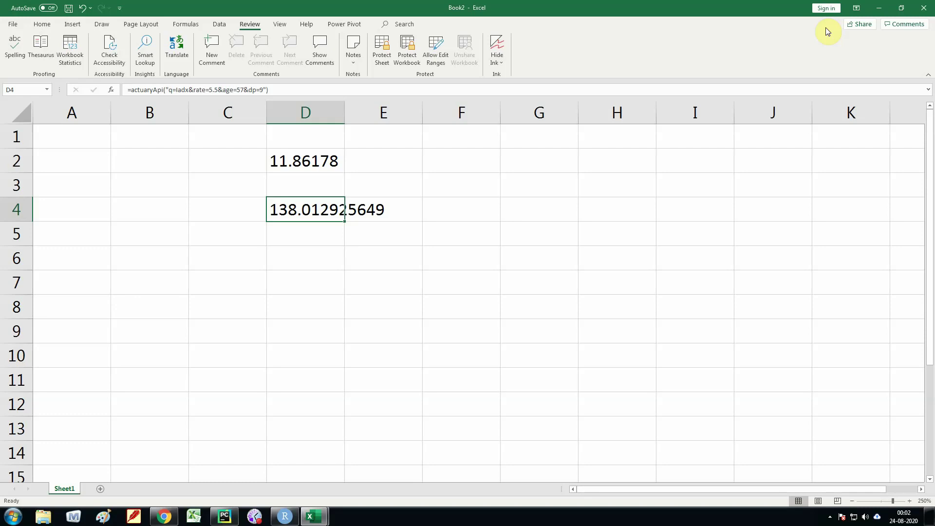
pyautogui.press('Down')
pyautogui.press('Down')
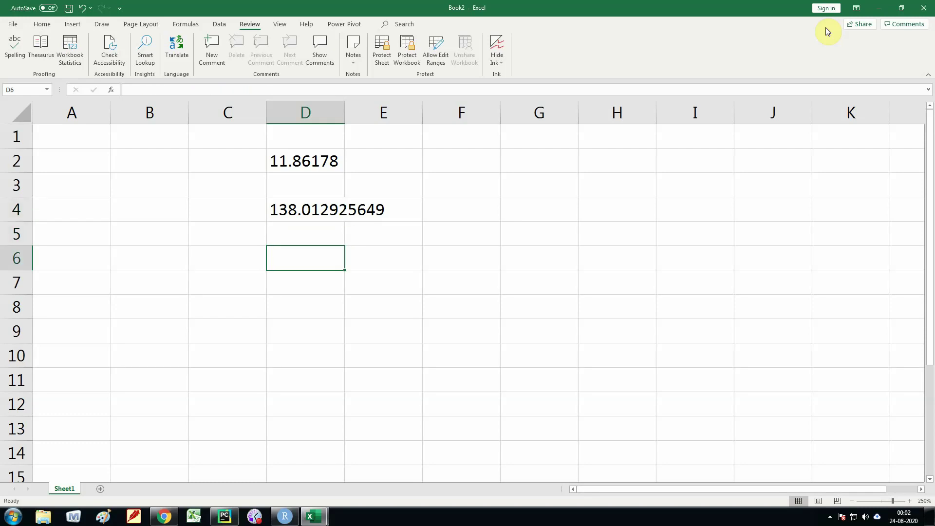
pyautogui.write('=')
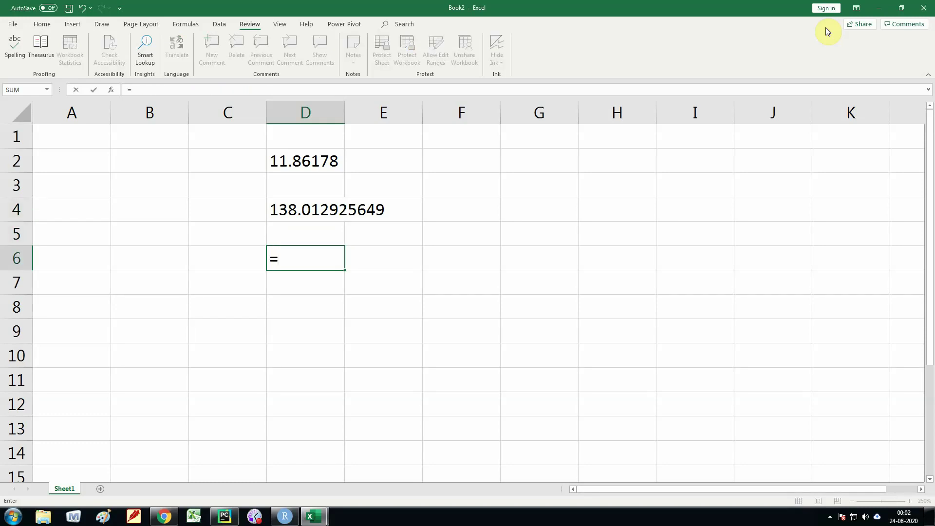
pyautogui.write('actuary')
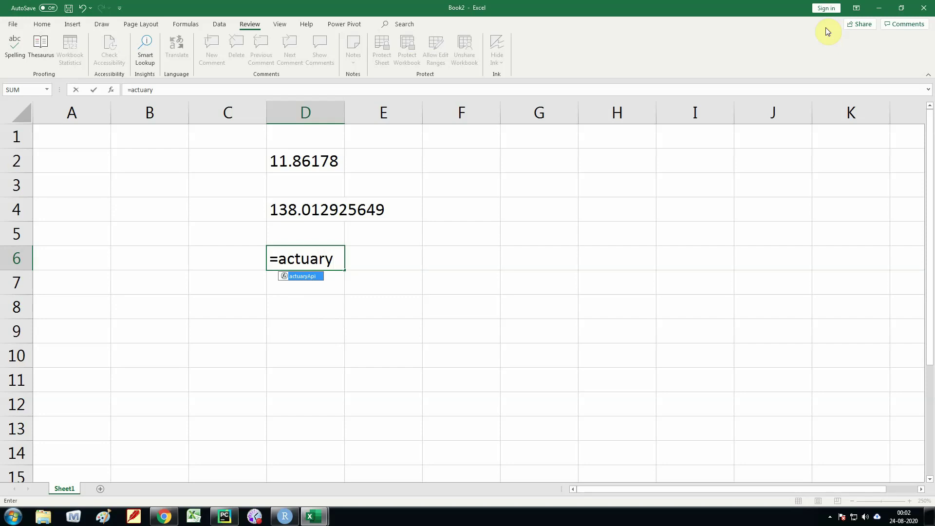
pyautogui.write('Api(')
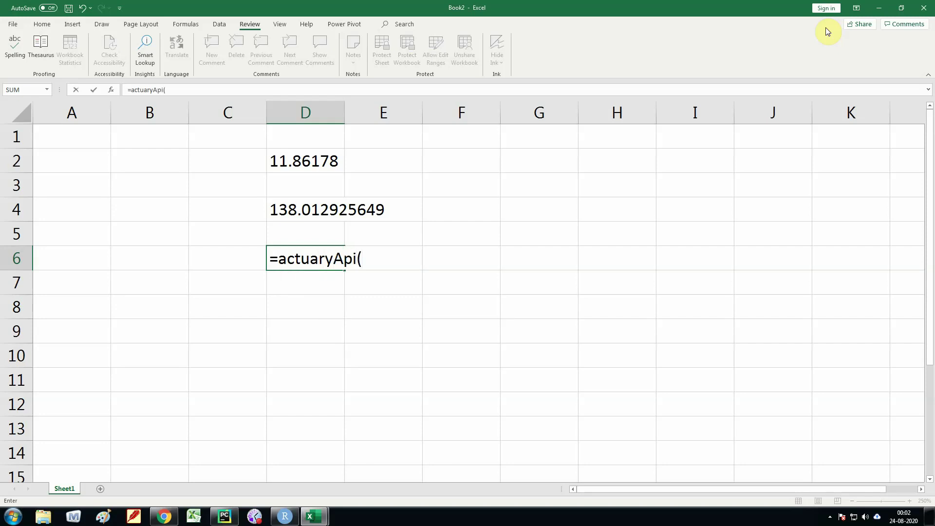
pyautogui.write('"q=Rx"')
pyautogui.press('BackSpace')
pyautogui.write('&')
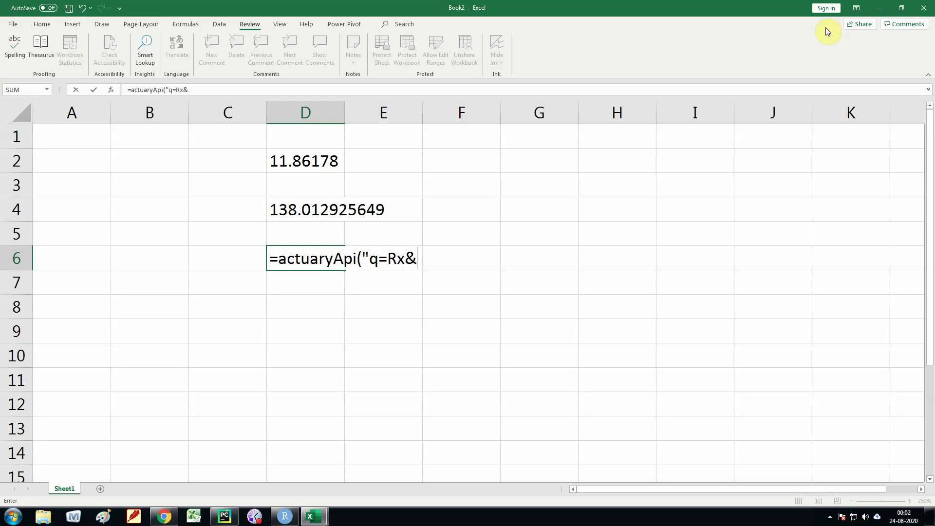
pyautogui.write('rate=3.6')
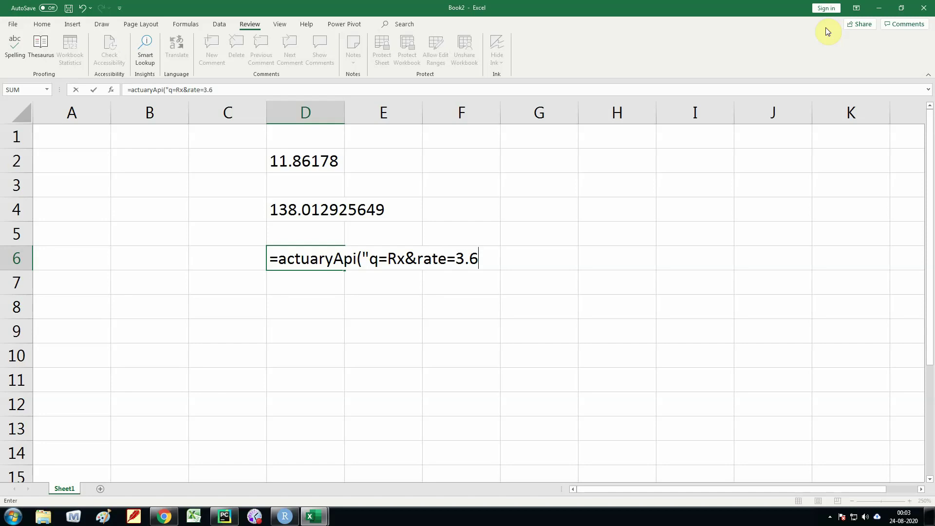
pyautogui.write('&')
pyautogui.write('age')
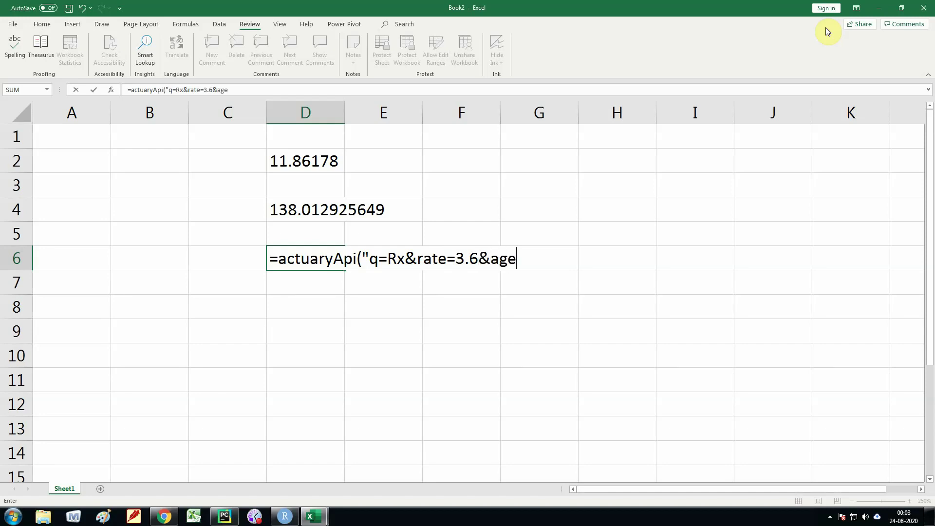
pyautogui.write('=45")')
pyautogui.press('Return')
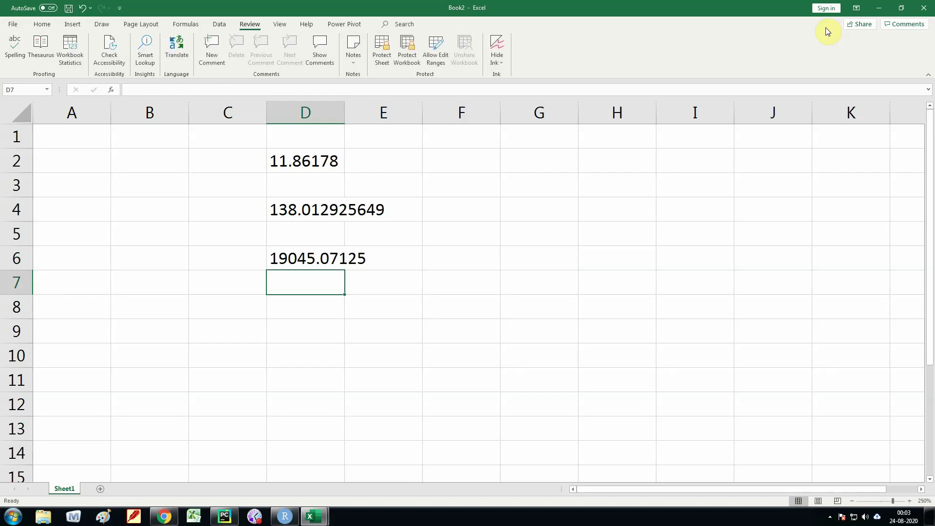
# - Review the query string of the actuaryApi formula in cell D6 without altering it
pyautogui.press('Up')
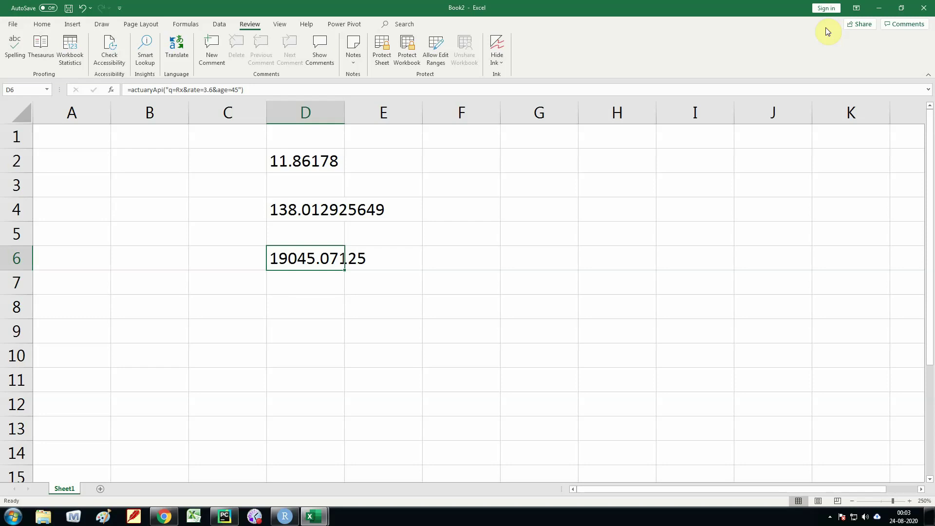
pyautogui.press('F2')
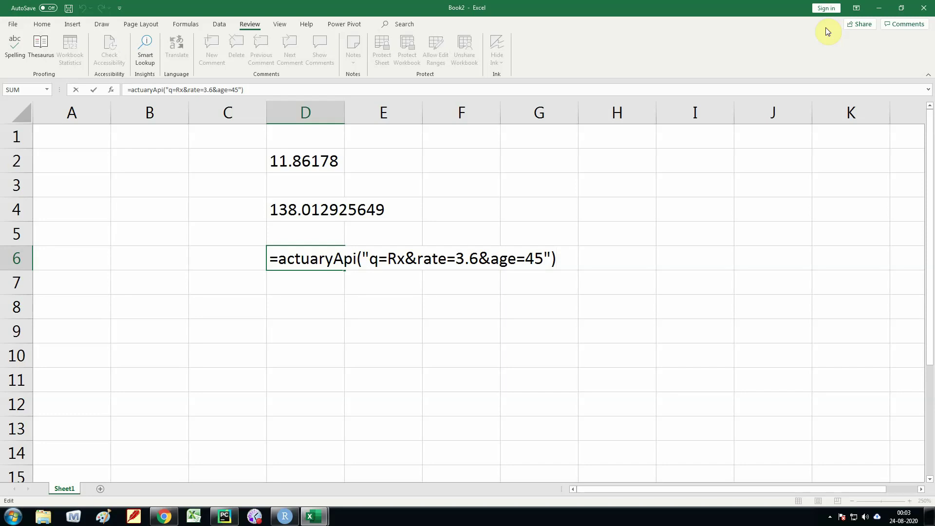
pyautogui.hotkey('ctrl', 'Return')
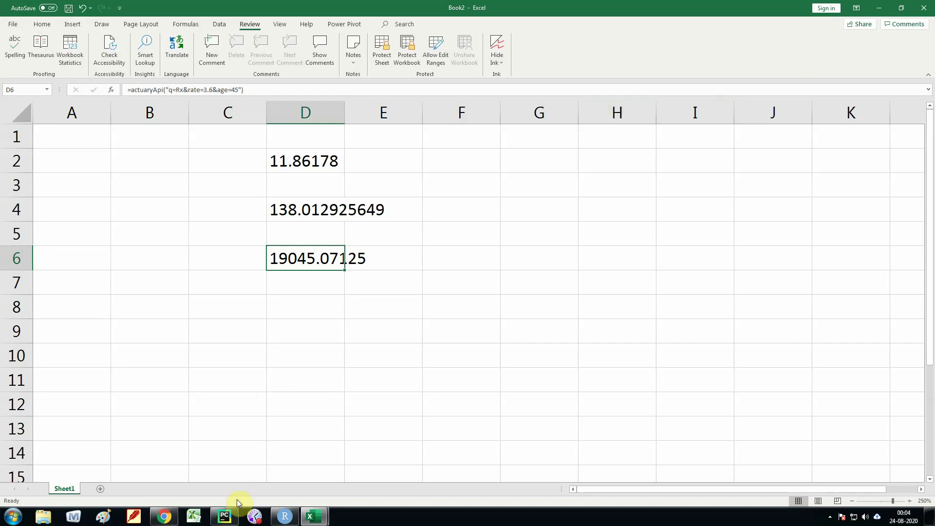
# - Switch to the actuaryApi project in PyCharm and examine the actuaryApi function defined in apiCall.py
pyautogui.moveTo(230, 520)
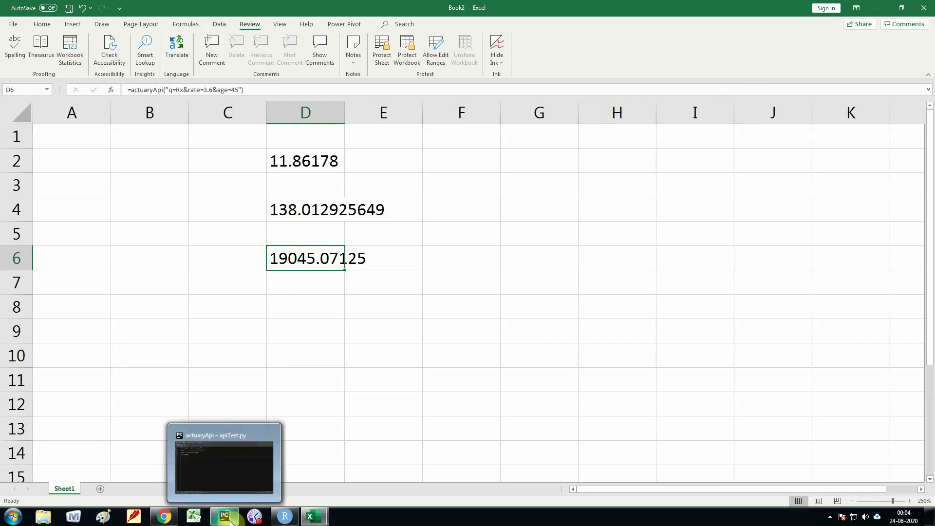
pyautogui.click(230, 521)
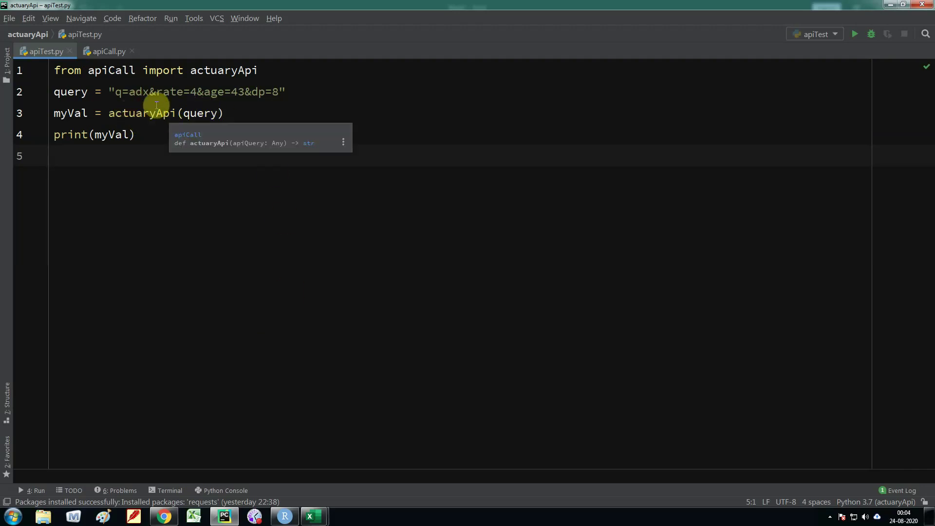
pyautogui.click(113, 52)
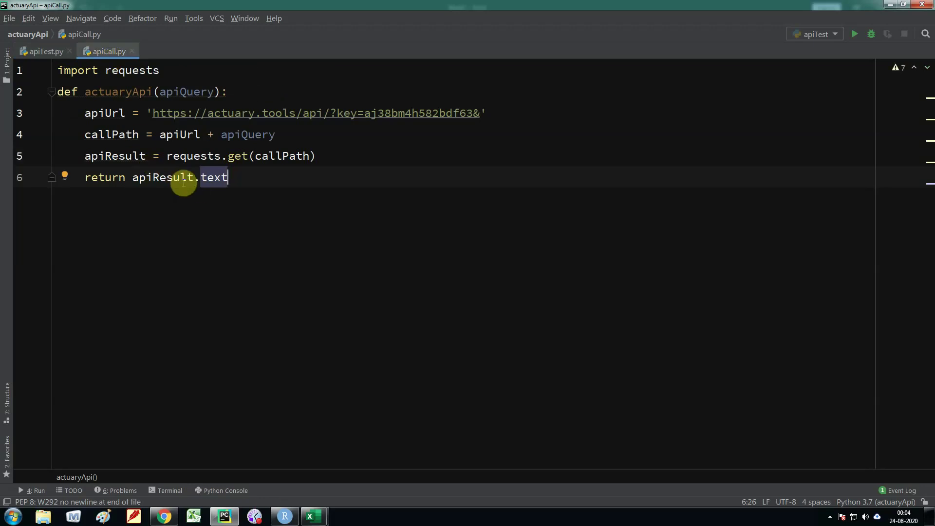
pyautogui.moveTo(183, 182)
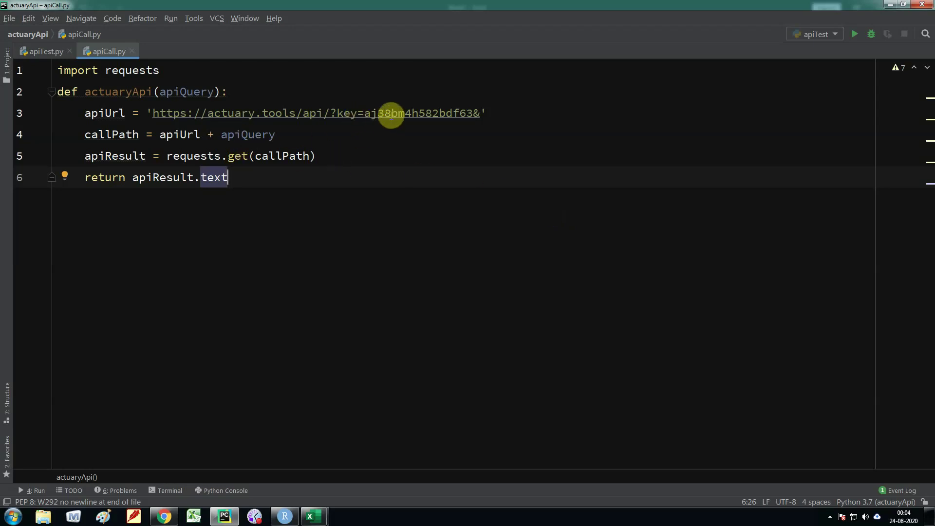
# - Return to apiTest.py and examine the q, rate, age and dp parameters of the query string on line 2
pyautogui.click(49, 51)
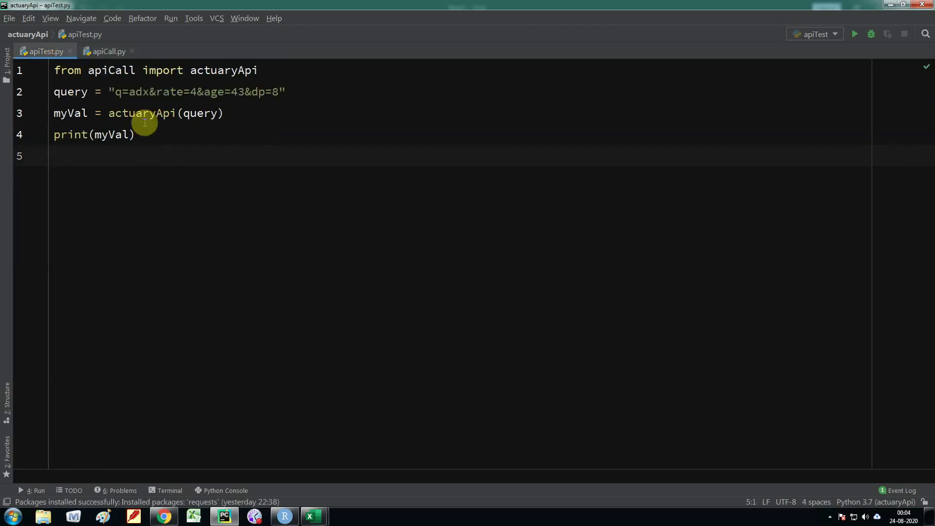
pyautogui.click(116, 92)
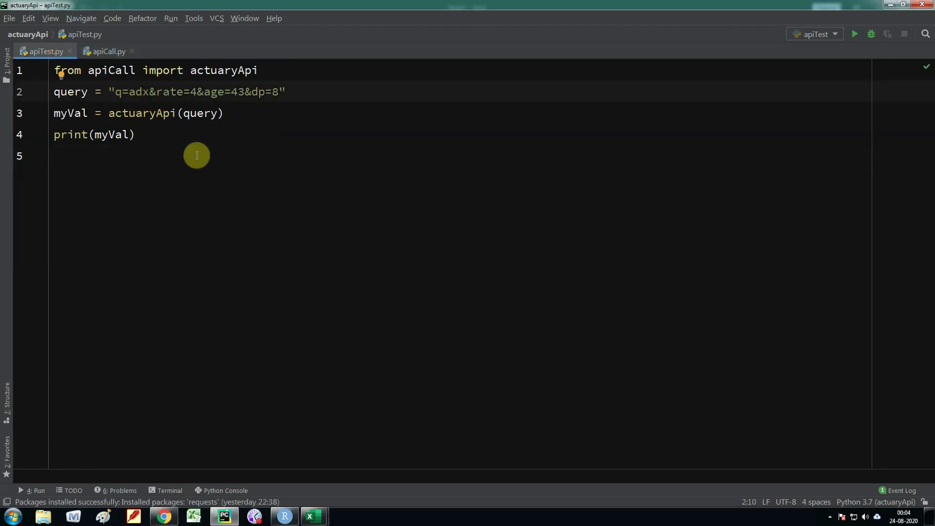
pyautogui.click(169, 92)
pyautogui.press('Left')
pyautogui.press('Left')
pyautogui.press('Left')
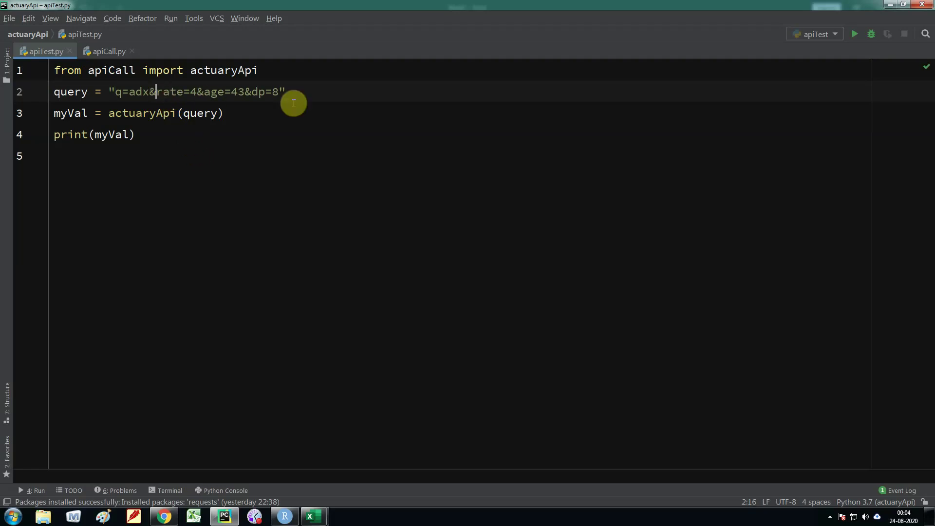
pyautogui.press('Right')
pyautogui.press('Right')
pyautogui.press('Right')
pyautogui.press('Right')
pyautogui.press('Right')
pyautogui.press('Right')
pyautogui.press('Right')
pyautogui.press('Right')
pyautogui.press('Right')
pyautogui.press('Right')
pyautogui.press('Right')
pyautogui.press('Right')
pyautogui.press('Right')
pyautogui.press('Right')
pyautogui.press('Right')
pyautogui.press('Right')
pyautogui.press('Right')
# - Run the apiTest script and highlight the decimal digits of the printed result
pyautogui.rightClick(53, 51)
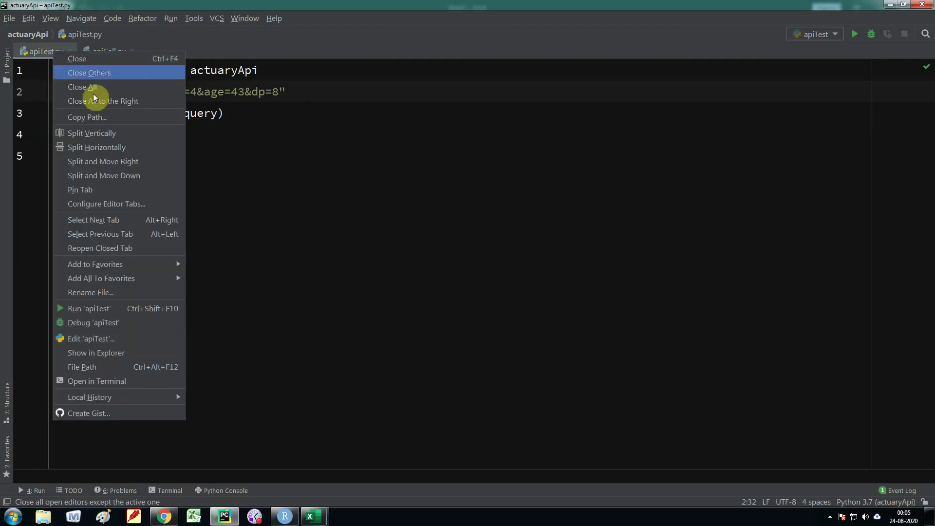
pyautogui.click(138, 309)
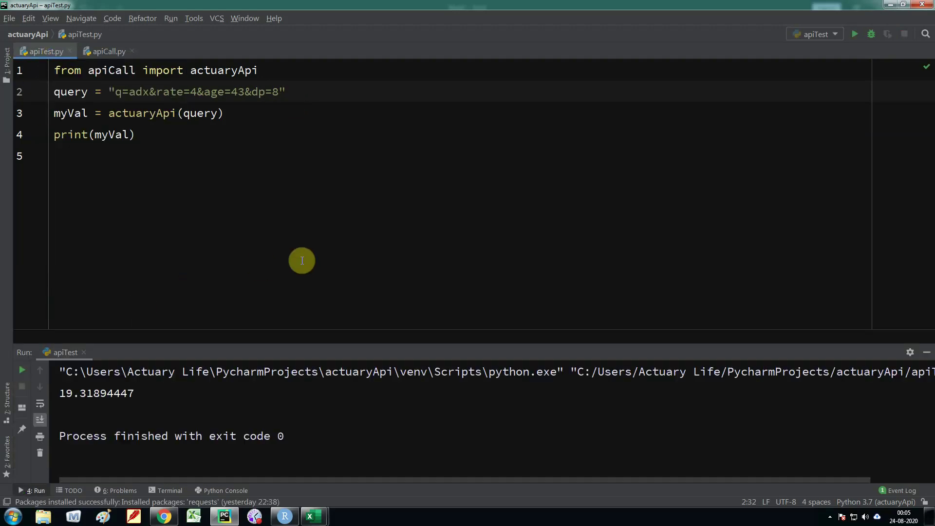
pyautogui.doubleClick(123, 393)
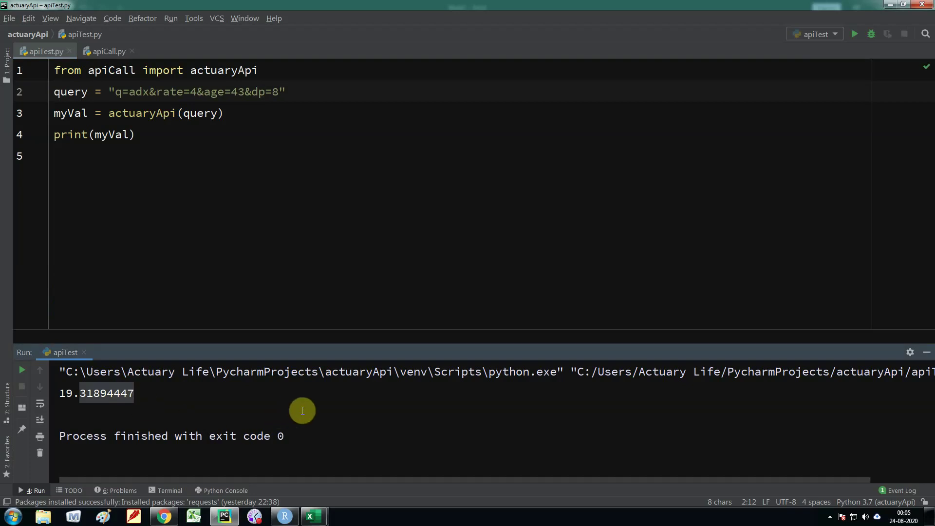